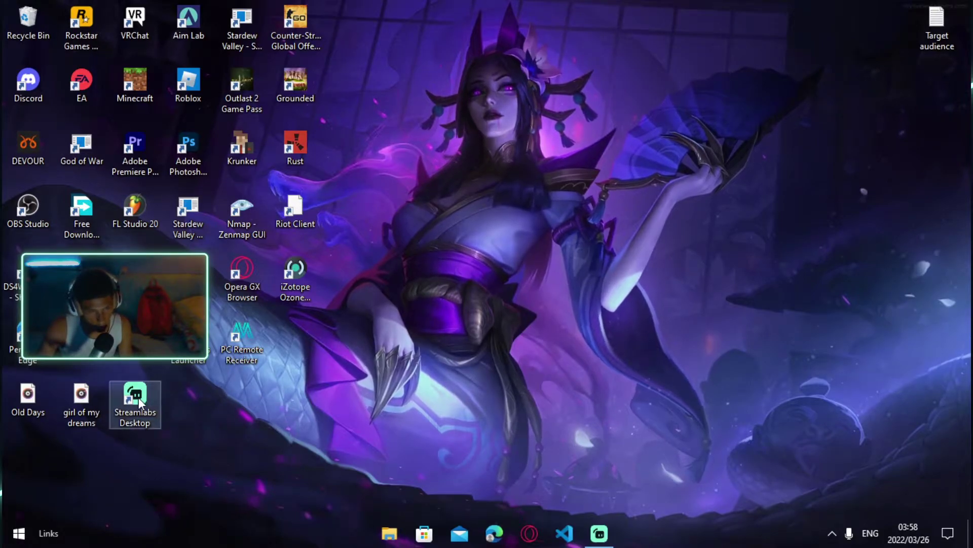
- Launch Streamlabs Desktop and open Settings on the Output page with advanced streaming options
double_click(138, 397)
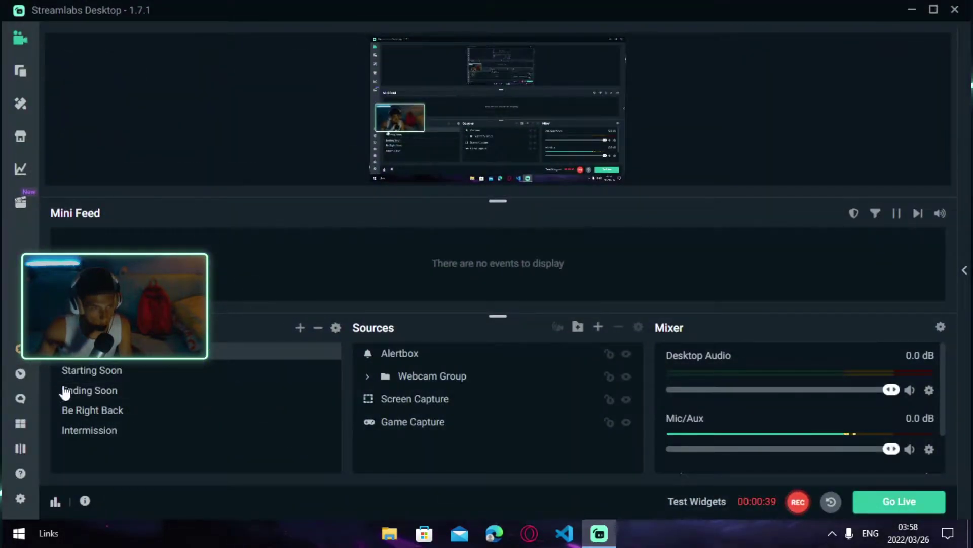
left_click(21, 499)
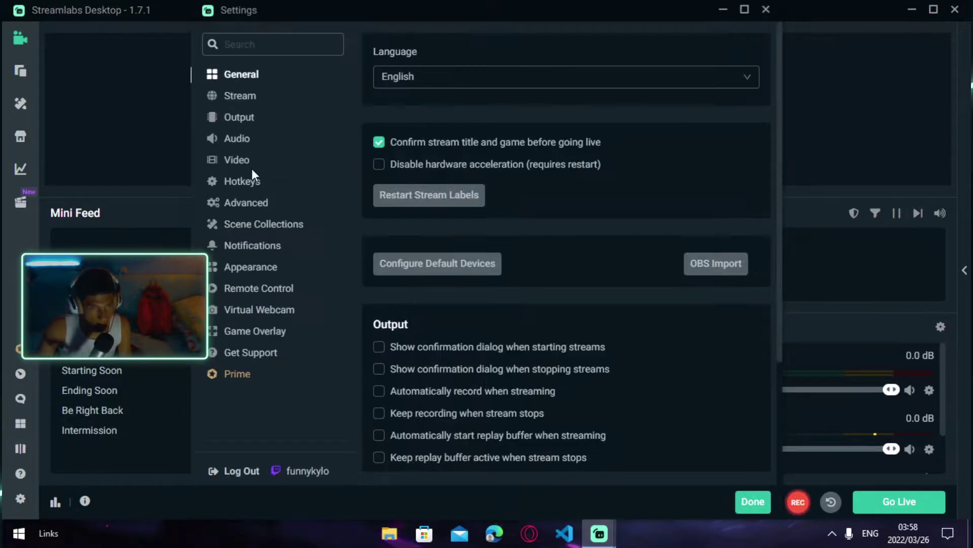
left_click(239, 117)
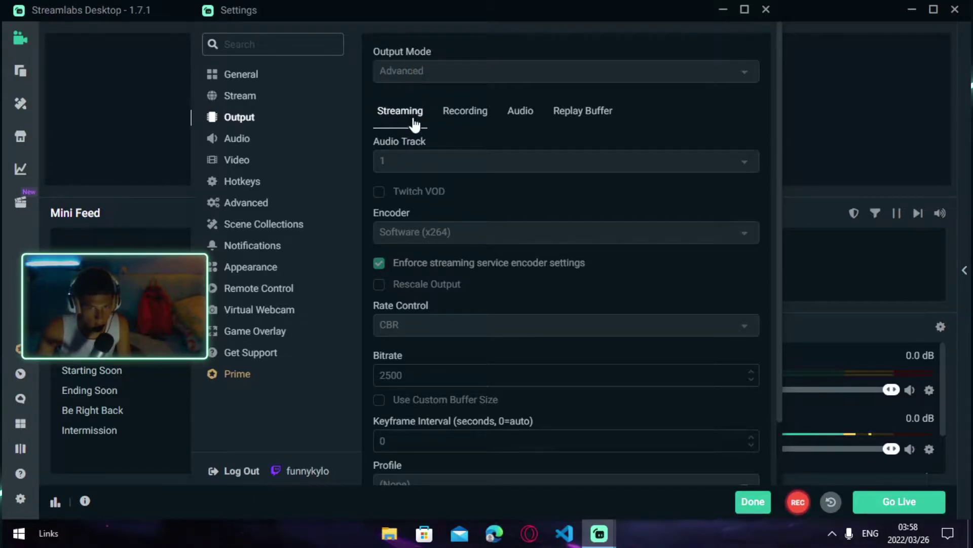
- Show the Recording tab of Output settings: standard type, Videos folder, mp4, x264, CBR
left_click(464, 112)
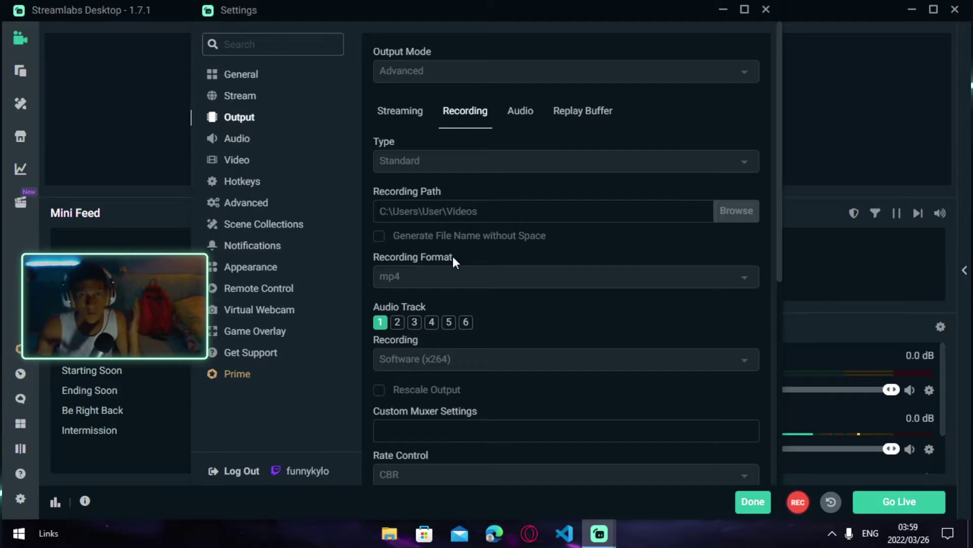
scroll(453, 257, "down", 1)
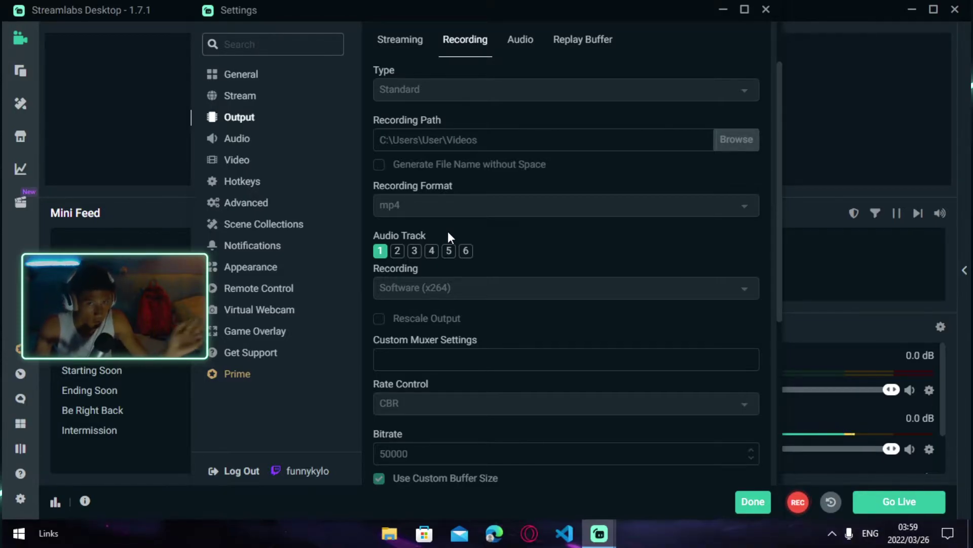
scroll(471, 220, "down", 1)
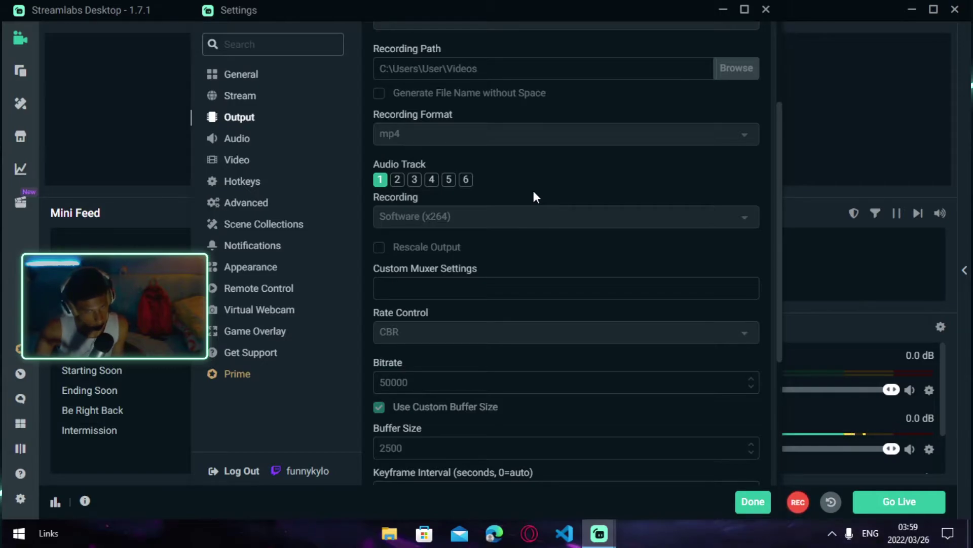
scroll(533, 191, "down", 1)
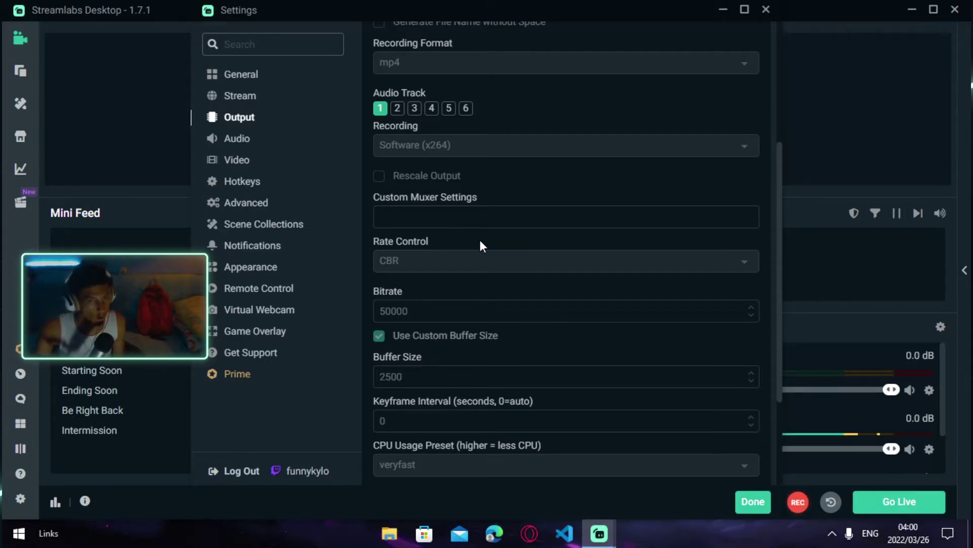
scroll(480, 240, "down", 1)
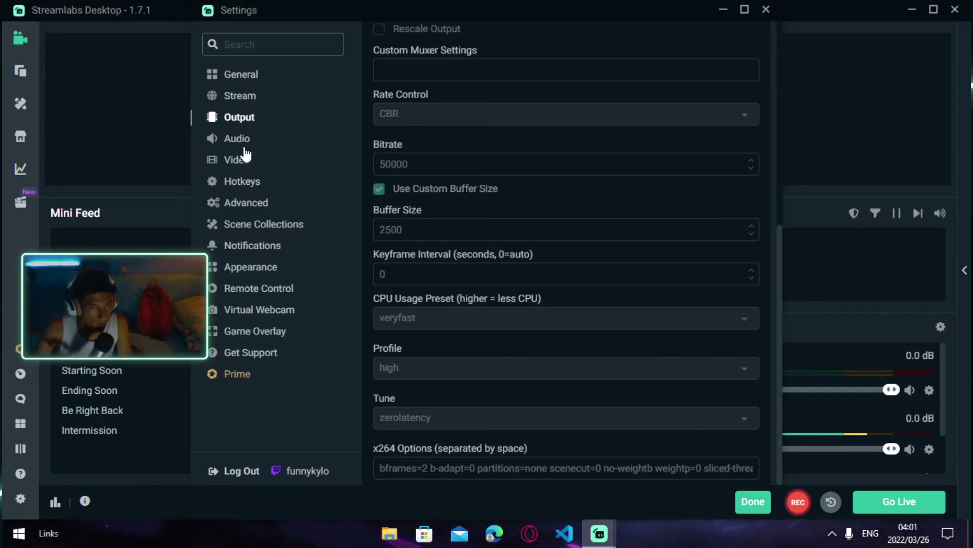
left_click(244, 162)
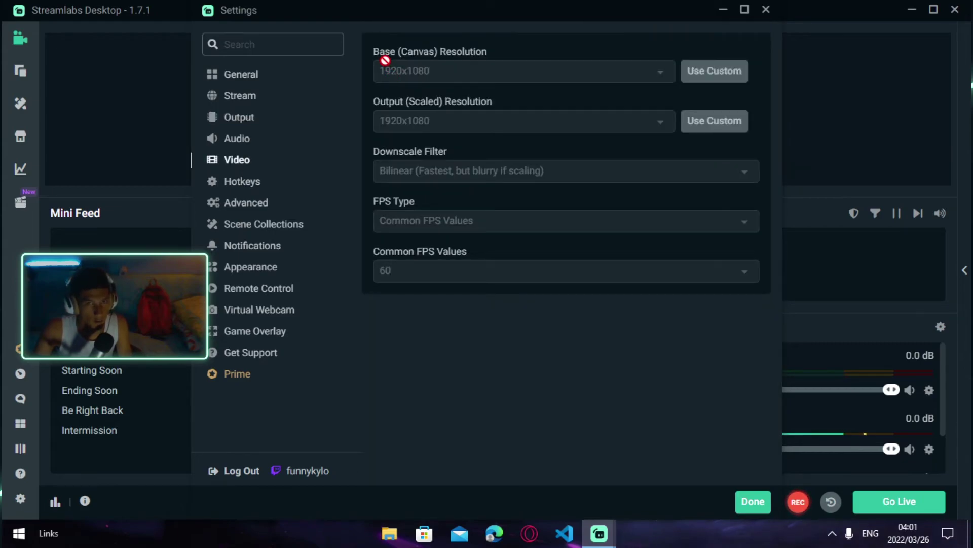